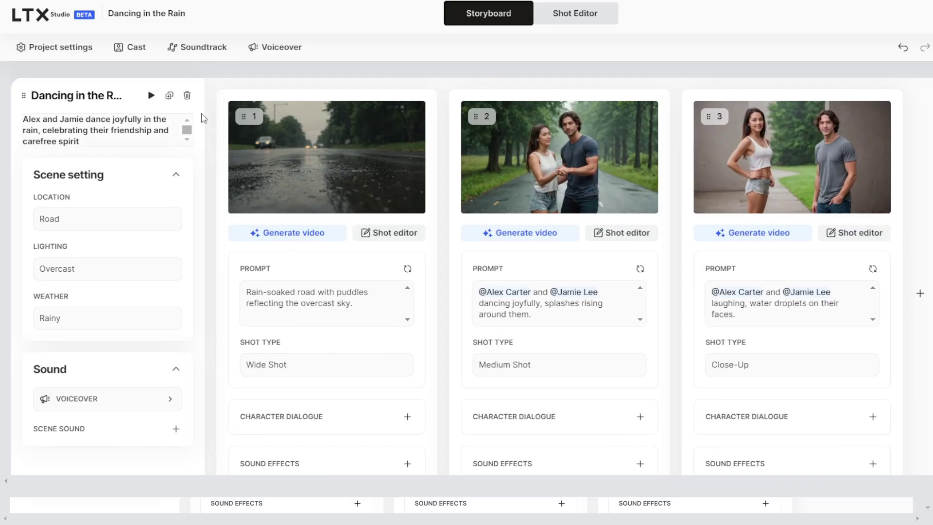
Check the Dancing in the Rain project's Soundtrack and Voiceover settings
click(203, 49)
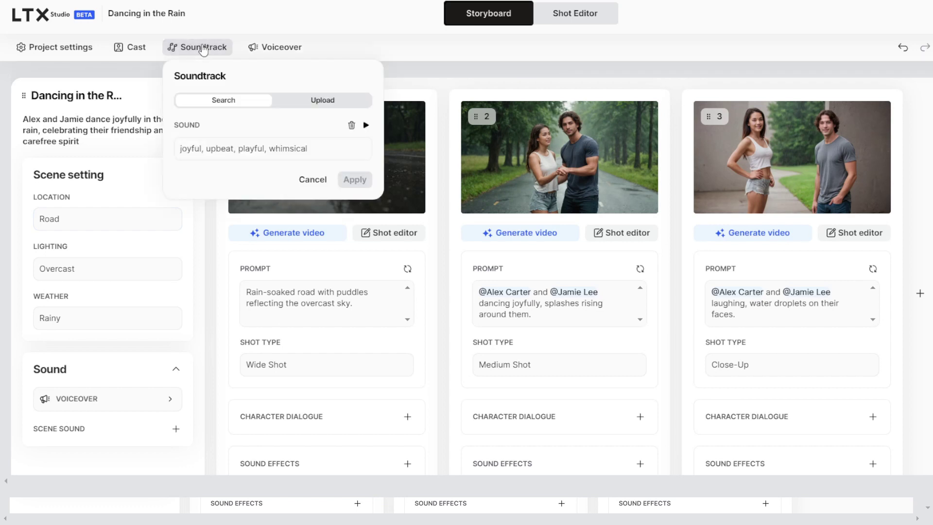
click(284, 51)
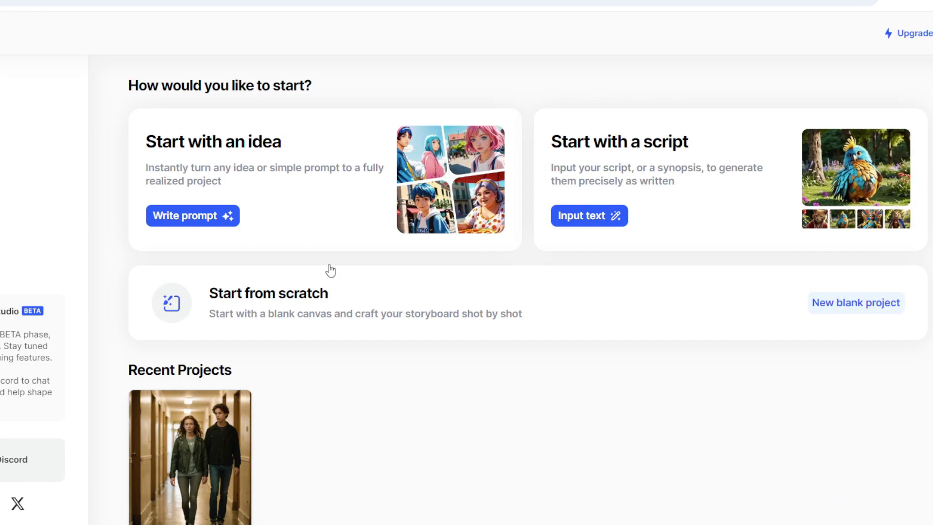
Start a written-idea project from the pasted Pizza Heist screenplay and submit it
click(193, 219)
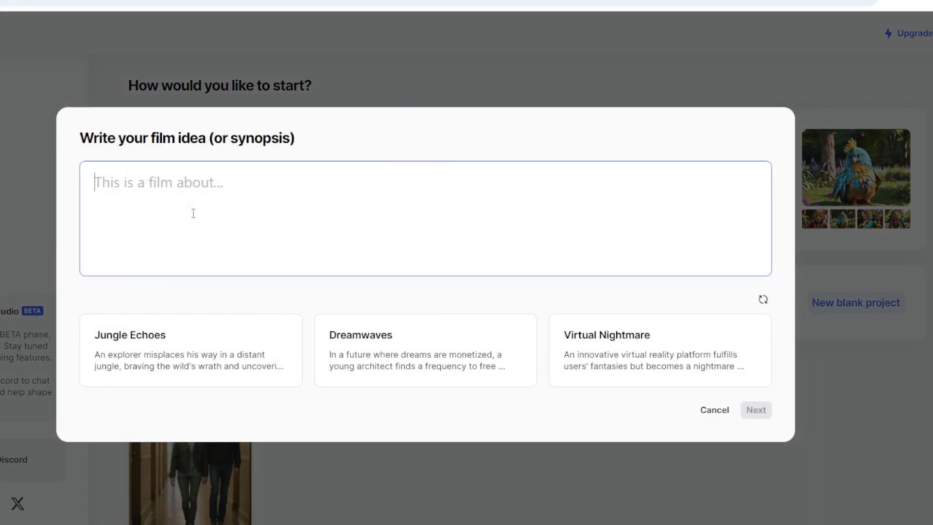
key(ctrl+v)
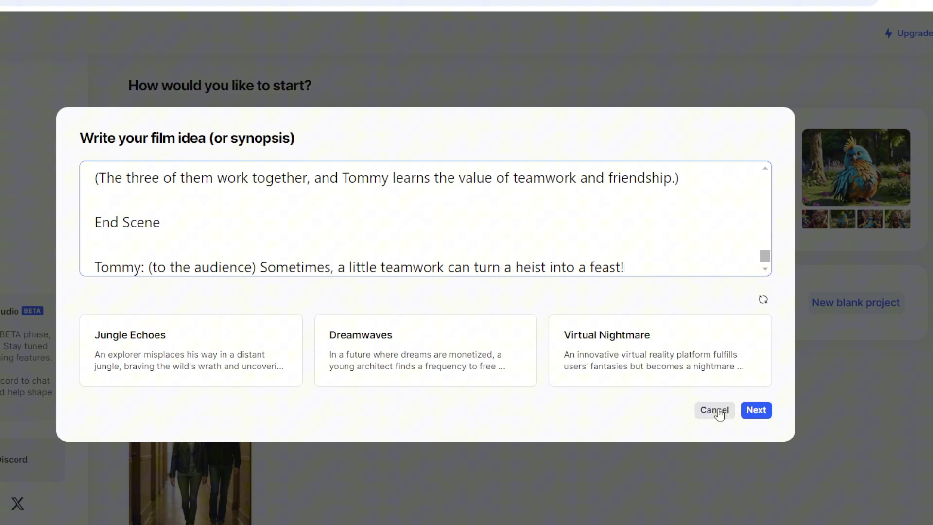
click(759, 410)
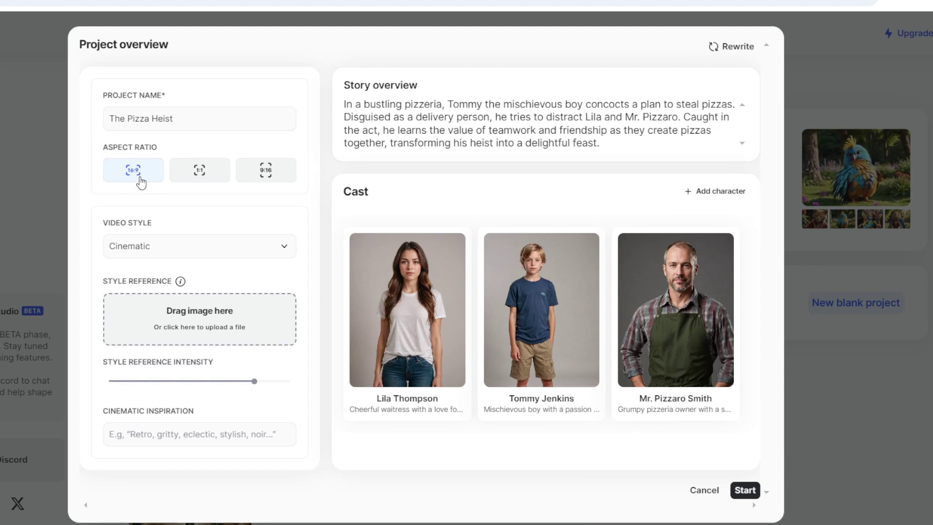
Choose Anime from the Video Style dropdown list
click(259, 252)
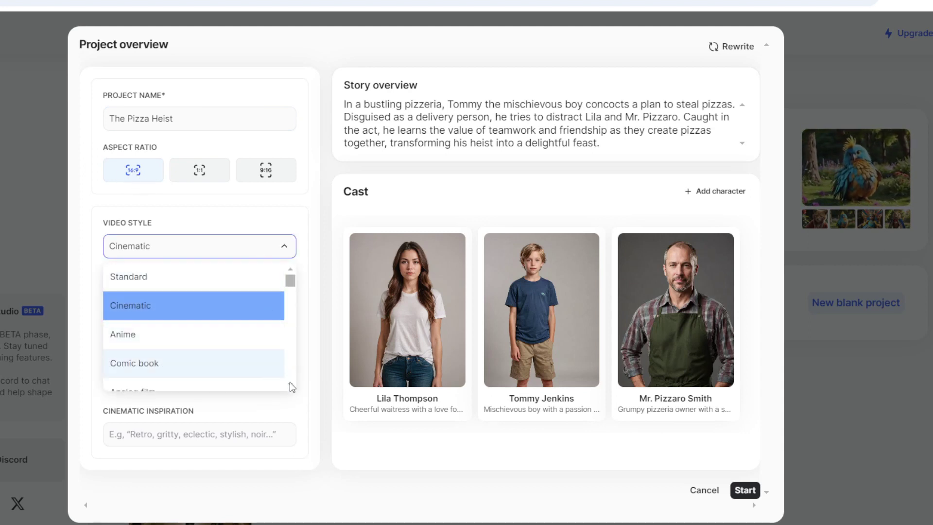
scroll(289, 382, down, 1)
scroll(290, 382, down, 1)
scroll(289, 382, down, 1)
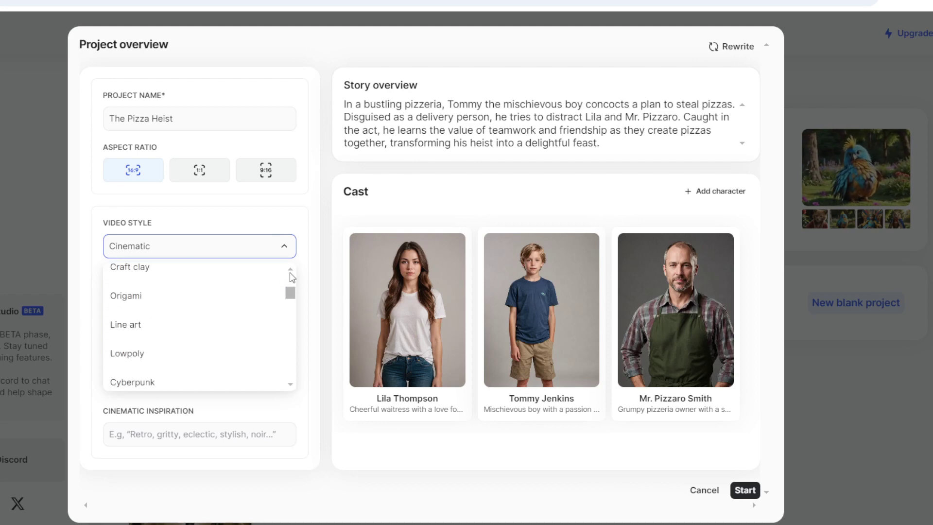
scroll(290, 273, up, 1)
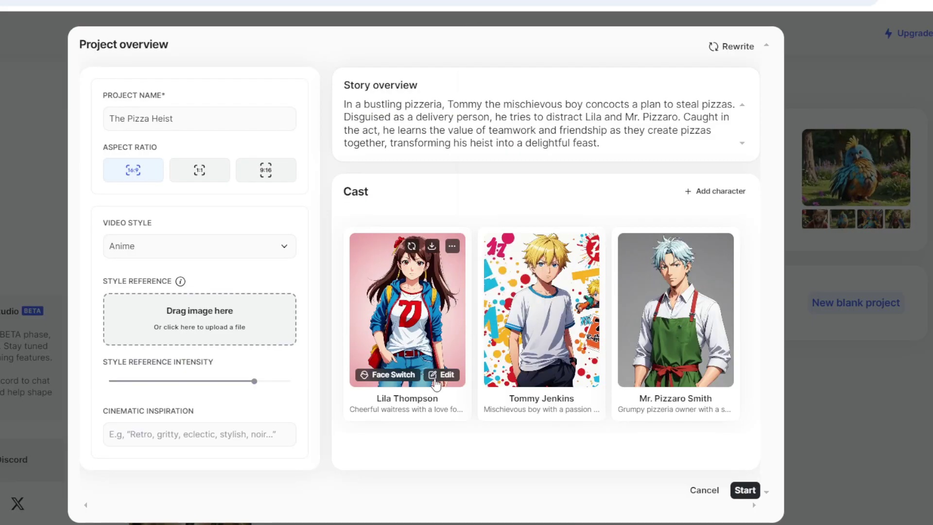
Review Lila Thompson's clothing description and voice in her character editor
click(442, 376)
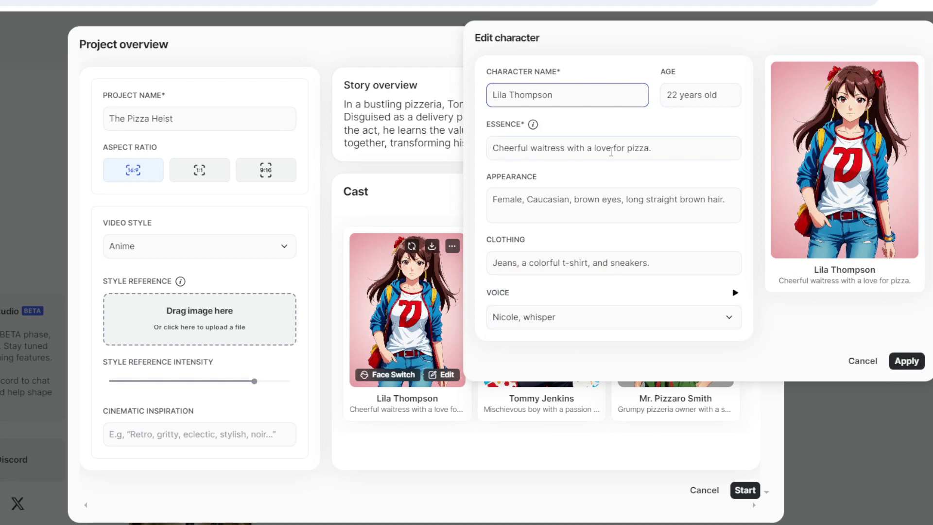
click(509, 261)
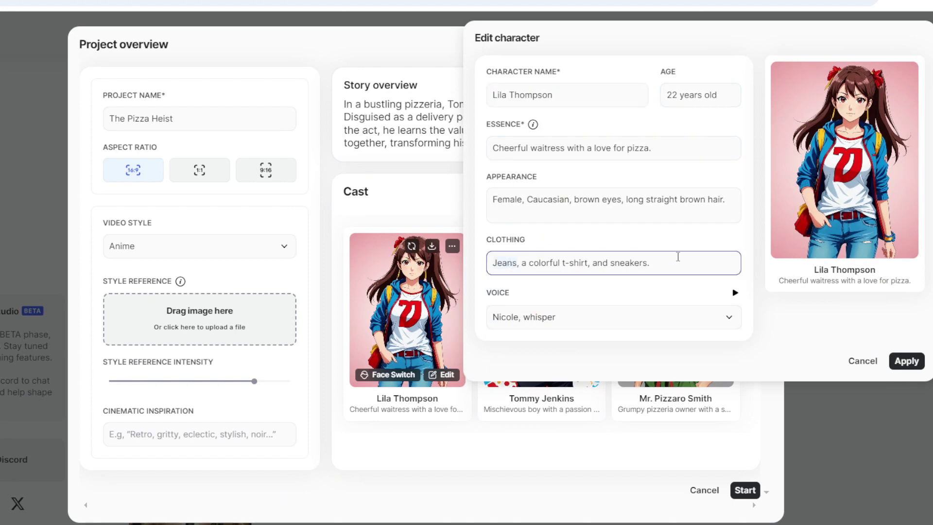
click(724, 326)
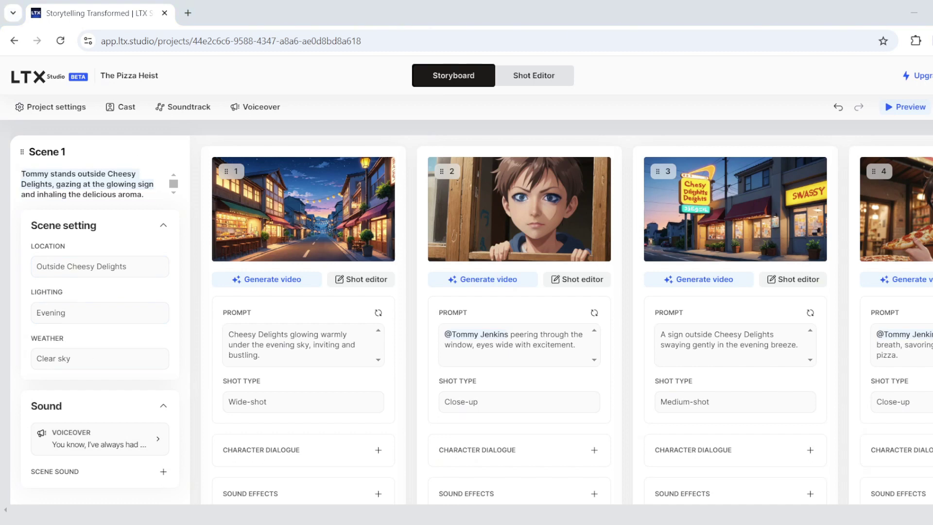
Reframe Scene 1's first shot as Wide-shot and expand its Advanced motion options
click(358, 283)
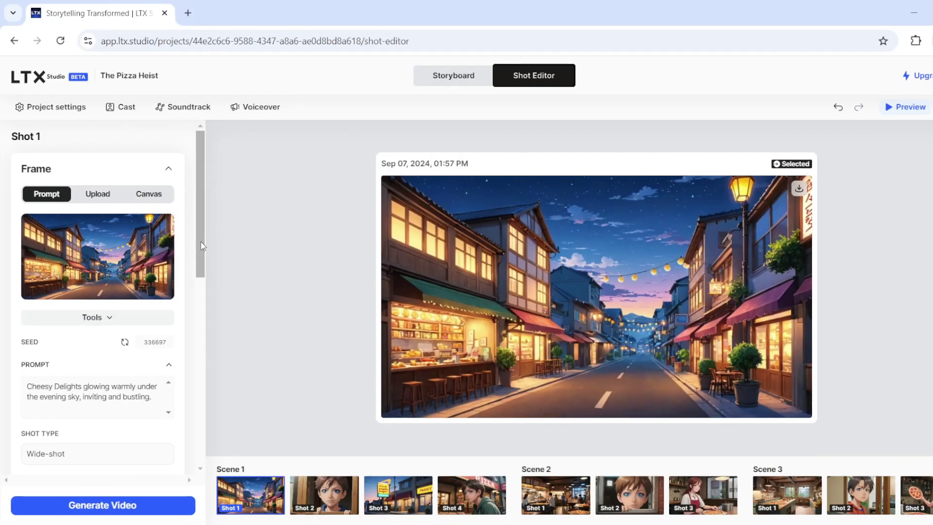
drag(201, 242, 201, 298)
click(162, 318)
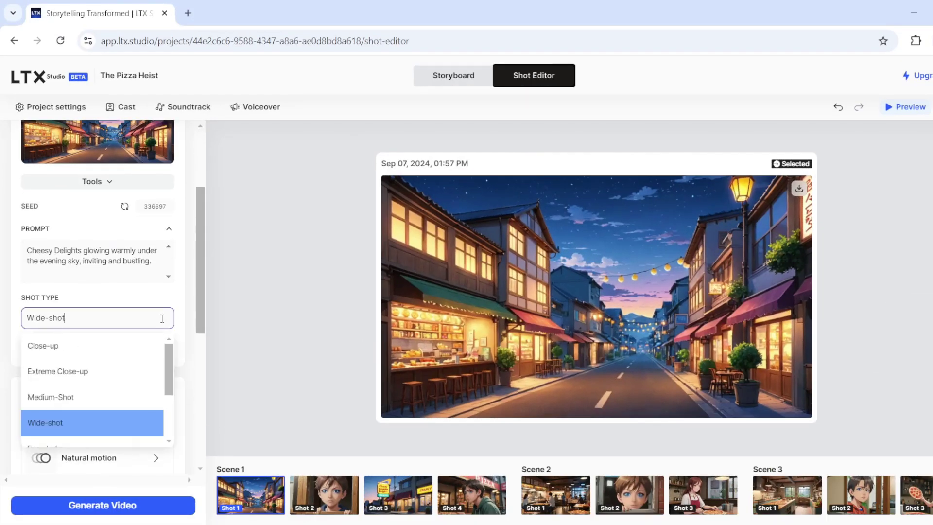
scroll(167, 439, down, 1)
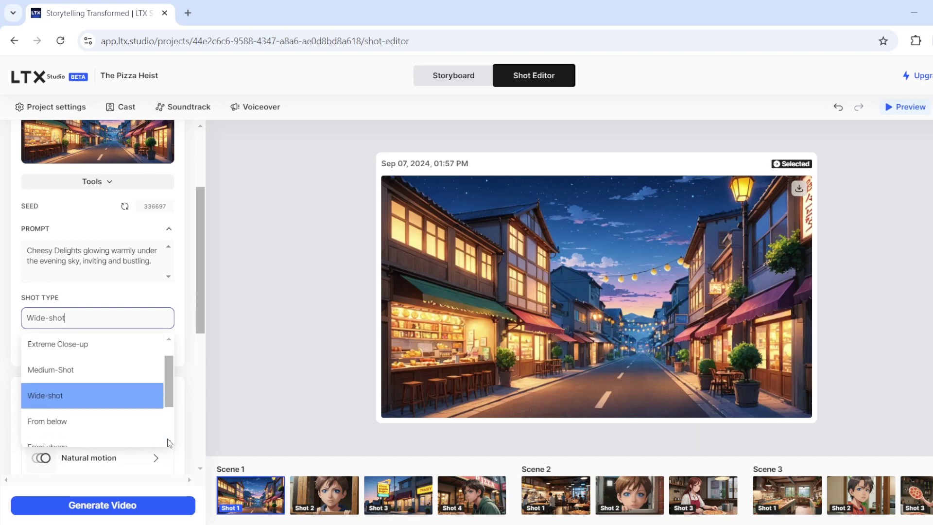
scroll(168, 440, down, 1)
click(144, 295)
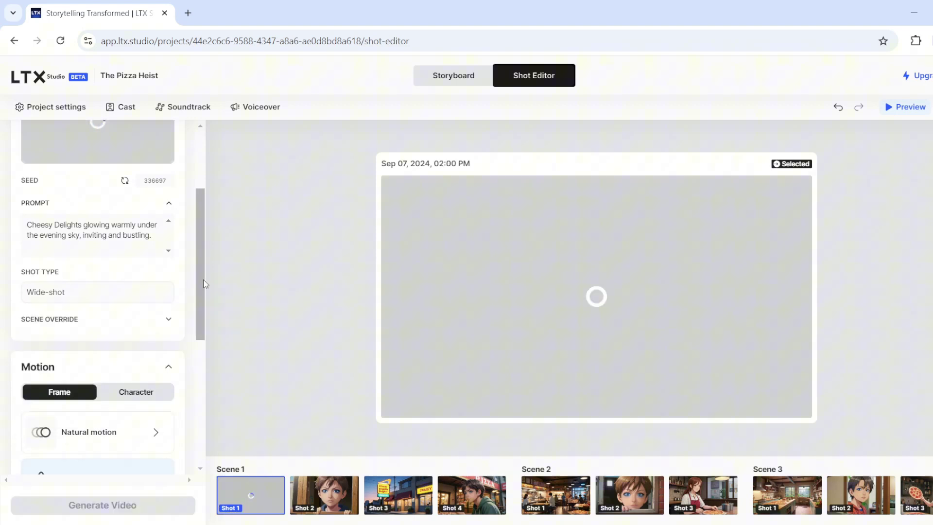
drag(205, 289, 202, 410)
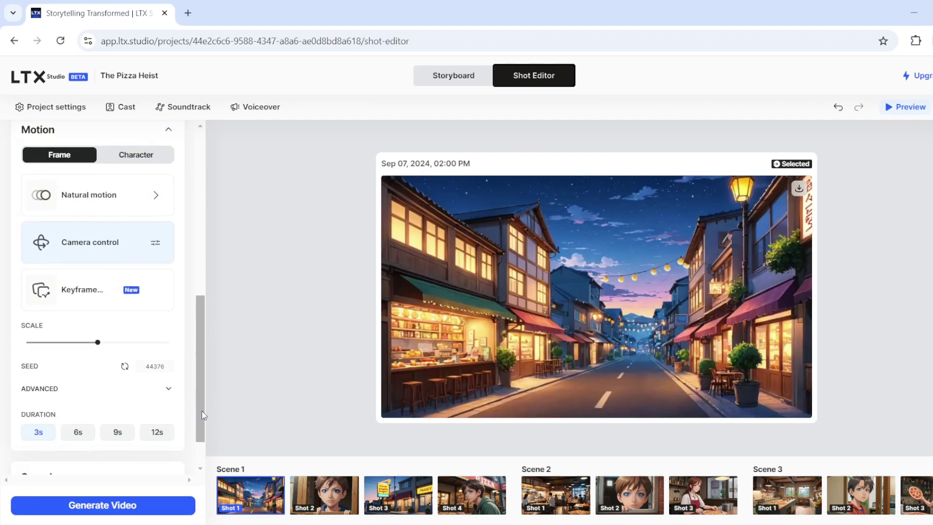
click(169, 388)
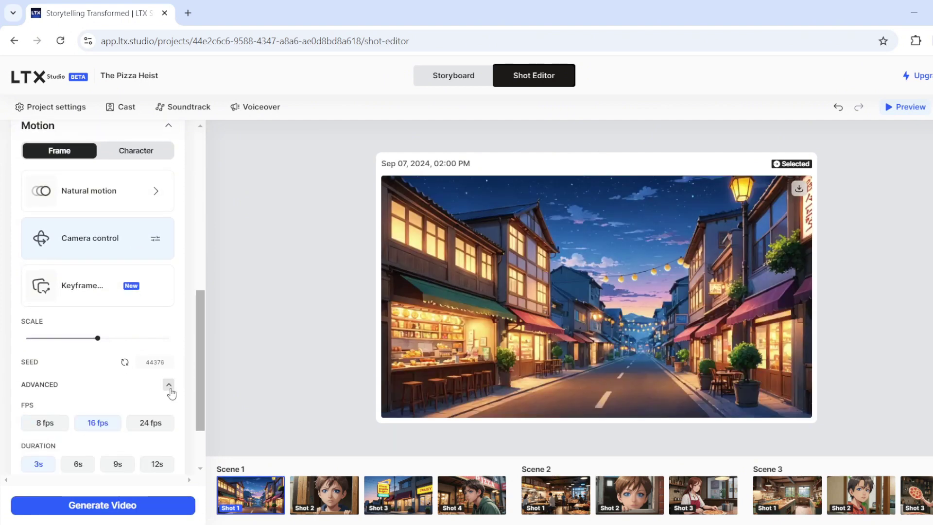
drag(202, 400, 202, 435)
click(199, 251)
From the storyboard's Share menu, download The Pizza Heist as Video (MP4)
click(454, 75)
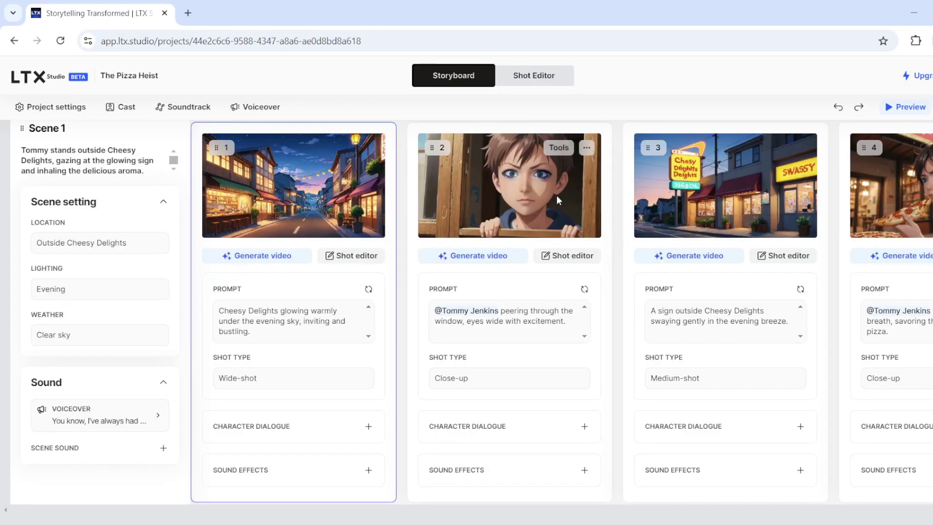
click(256, 107)
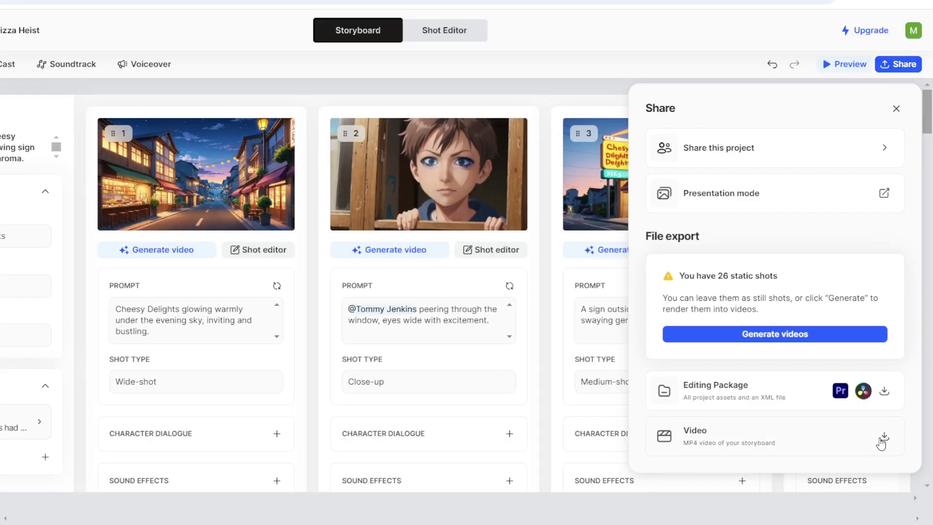
click(883, 438)
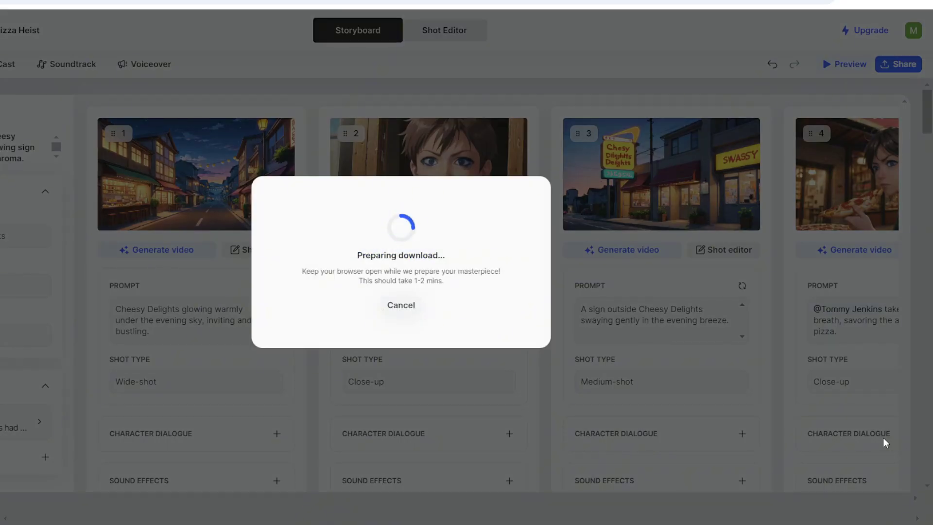